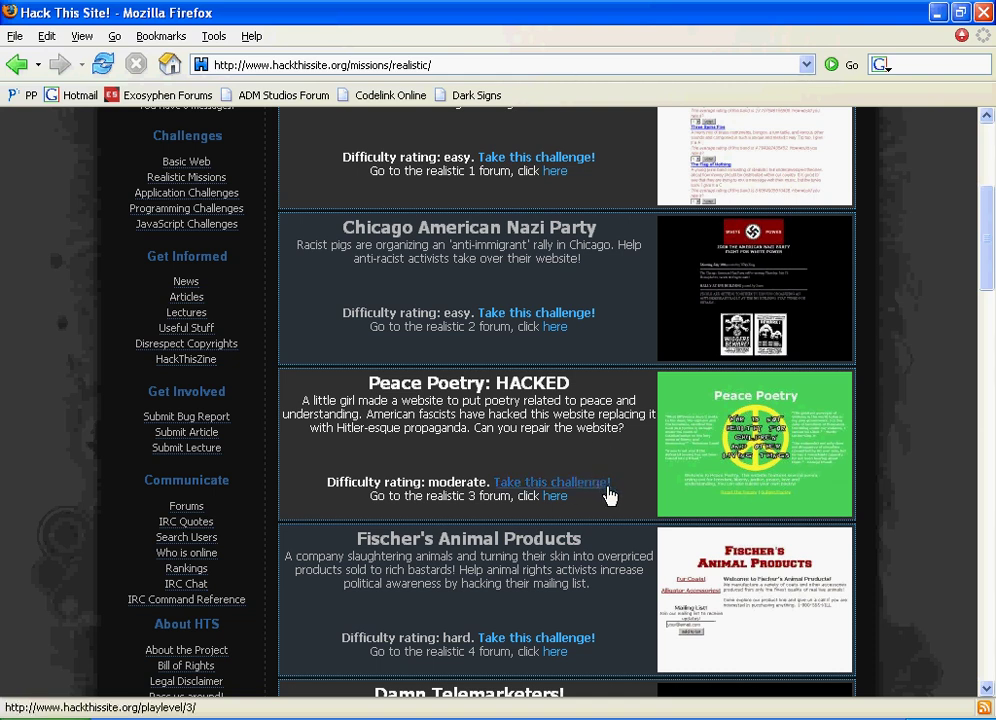
# - Open the Peace Poetry: HACKED challenge and follow its message to the hacked website
pyautogui.click(589, 487)
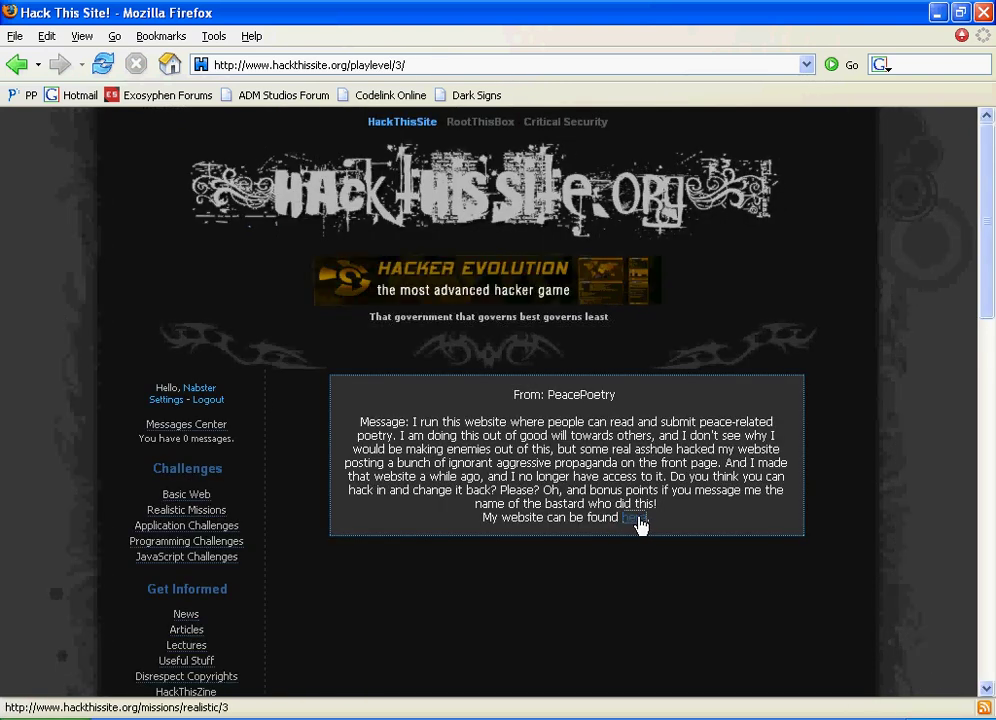
pyautogui.click(636, 518)
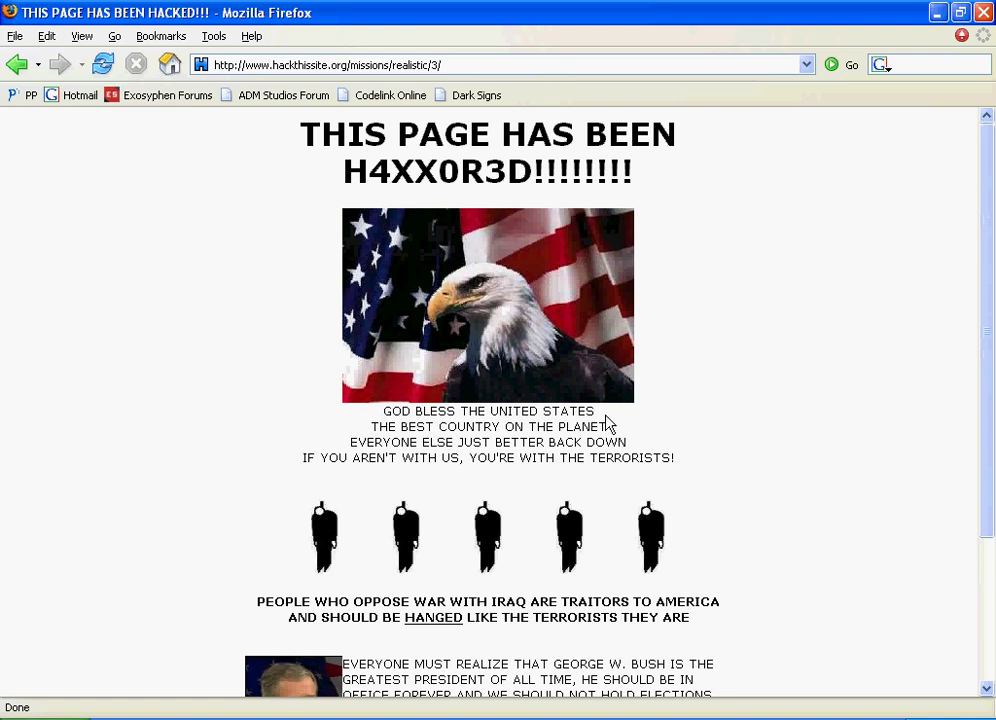
# - Read through the defaced Peace Poetry front page from its heading to the footer
pyautogui.scroll(-4, 610, 440)
pyautogui.scroll(4, 621, 445)
pyautogui.scroll(-4, 650, 442)
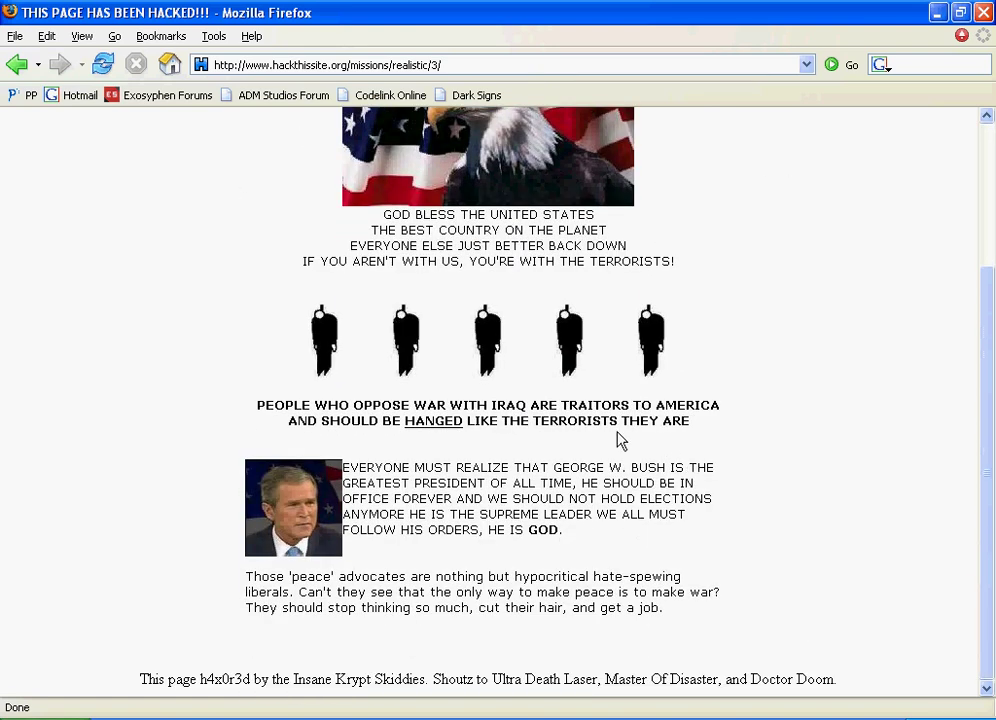
pyautogui.scroll(4, 620, 440)
pyautogui.scroll(-4, 615, 440)
pyautogui.scroll(3, 216, 275)
pyautogui.scroll(1, 153, 271)
pyautogui.scroll(-4, 149, 258)
pyautogui.scroll(1, 138, 260)
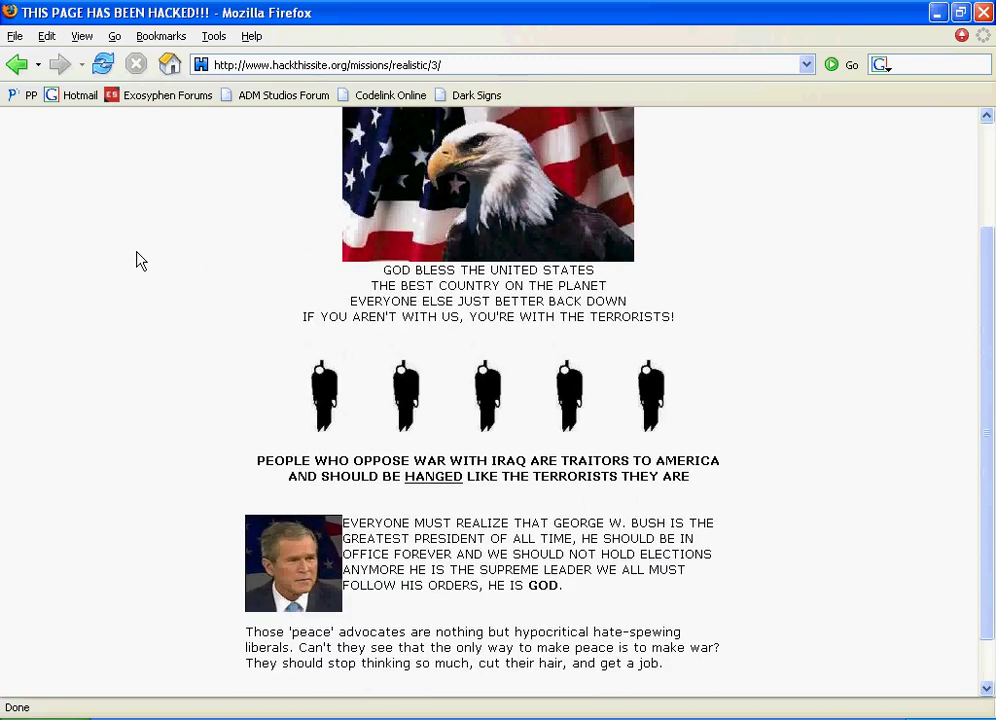
pyautogui.scroll(-1, 139, 261)
pyautogui.scroll(4, 141, 262)
# - View the defaced page's source, read the comment to the webmaster at its end, and close the source window
pyautogui.rightClick(129, 256)
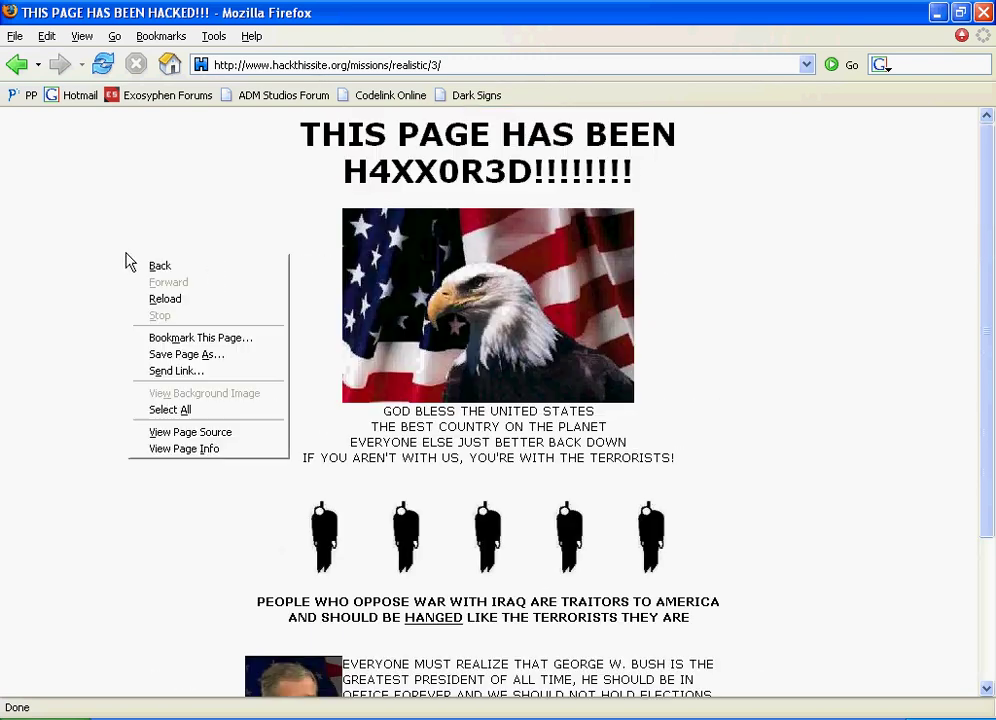
pyautogui.click(252, 441)
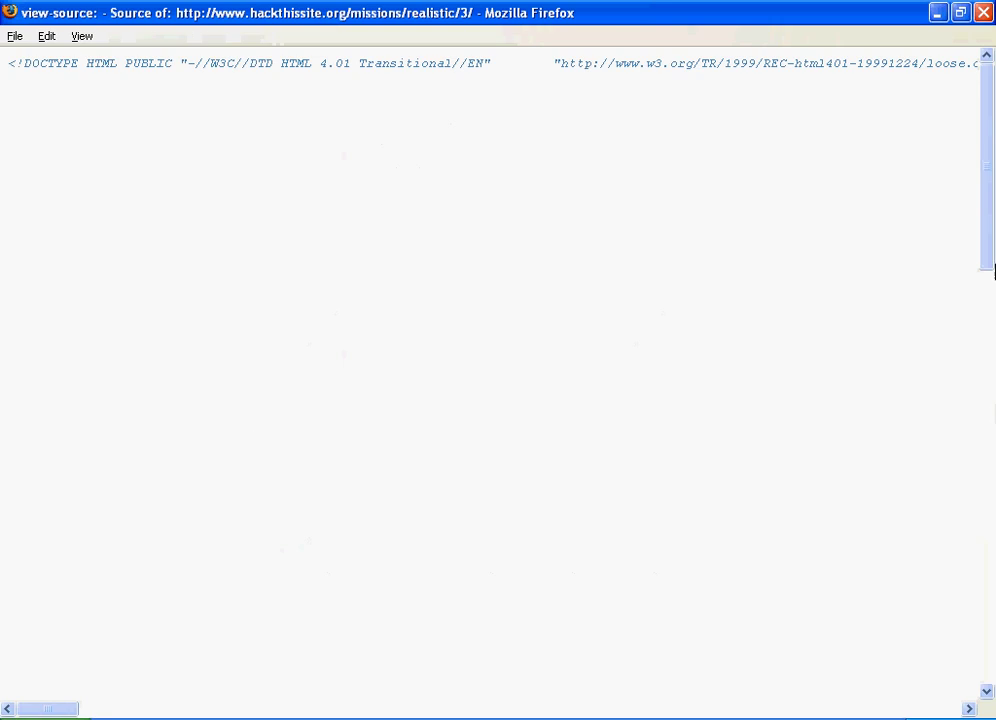
pyautogui.moveTo(987, 173); pyautogui.dragTo(967, 598)
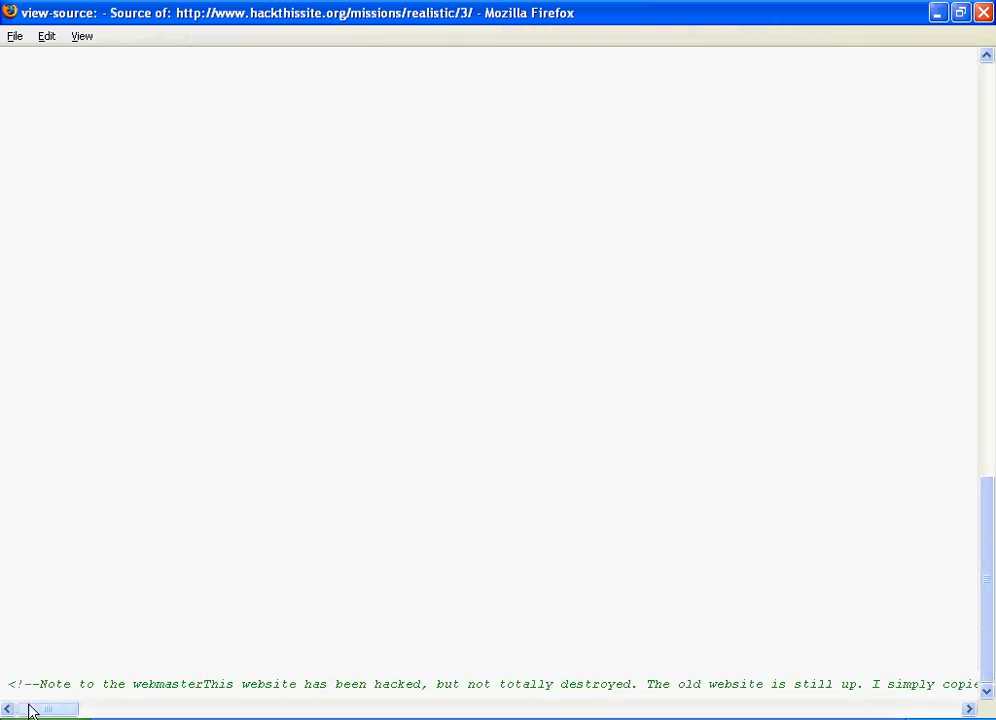
pyautogui.moveTo(39, 684); pyautogui.dragTo(120, 712)
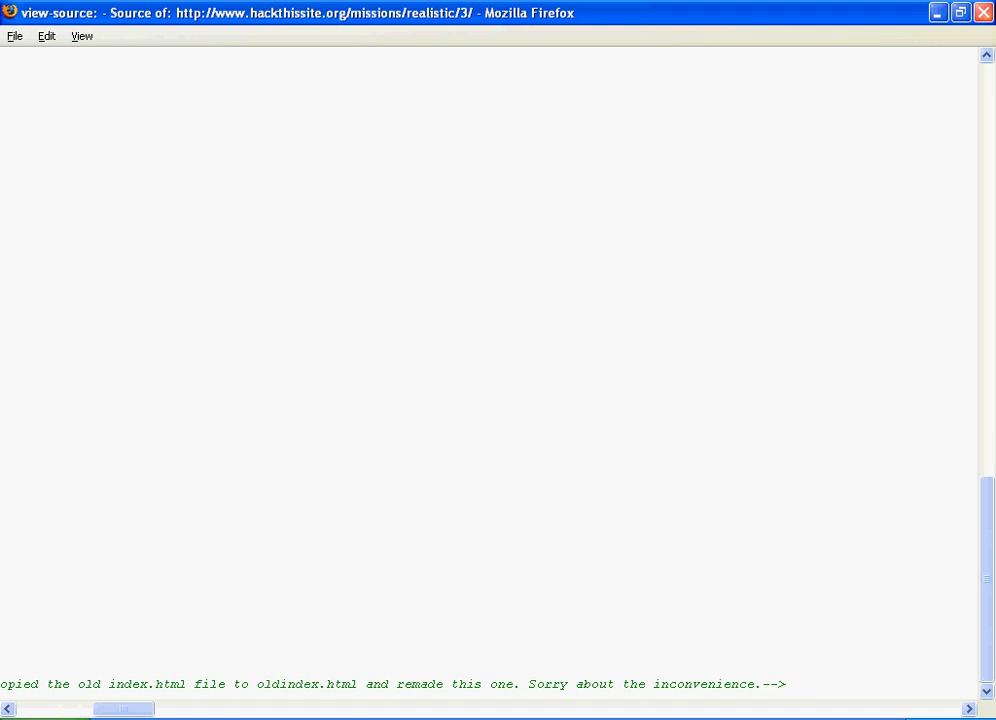
pyautogui.click(983, 13)
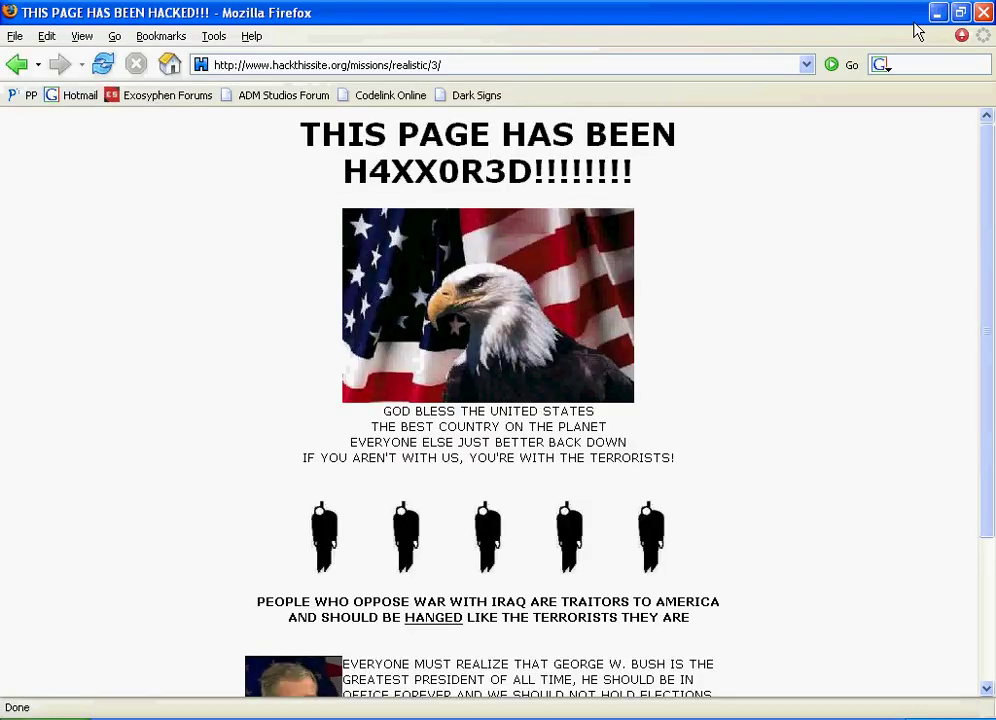
pyautogui.click(541, 64)
pyautogui.write('/old')
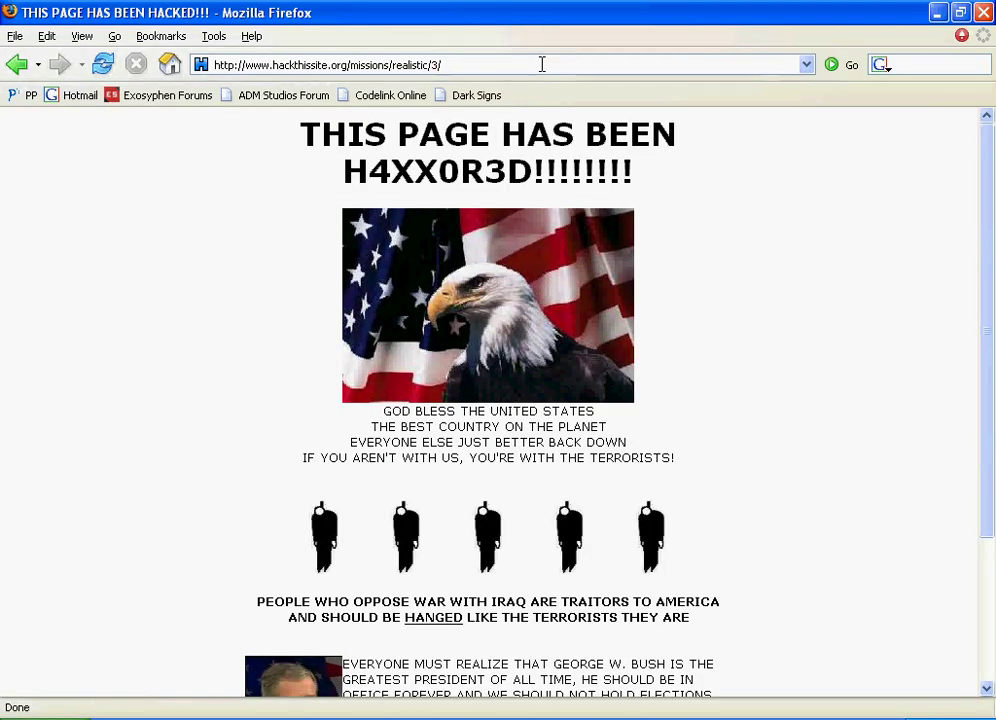
pyautogui.write('in')
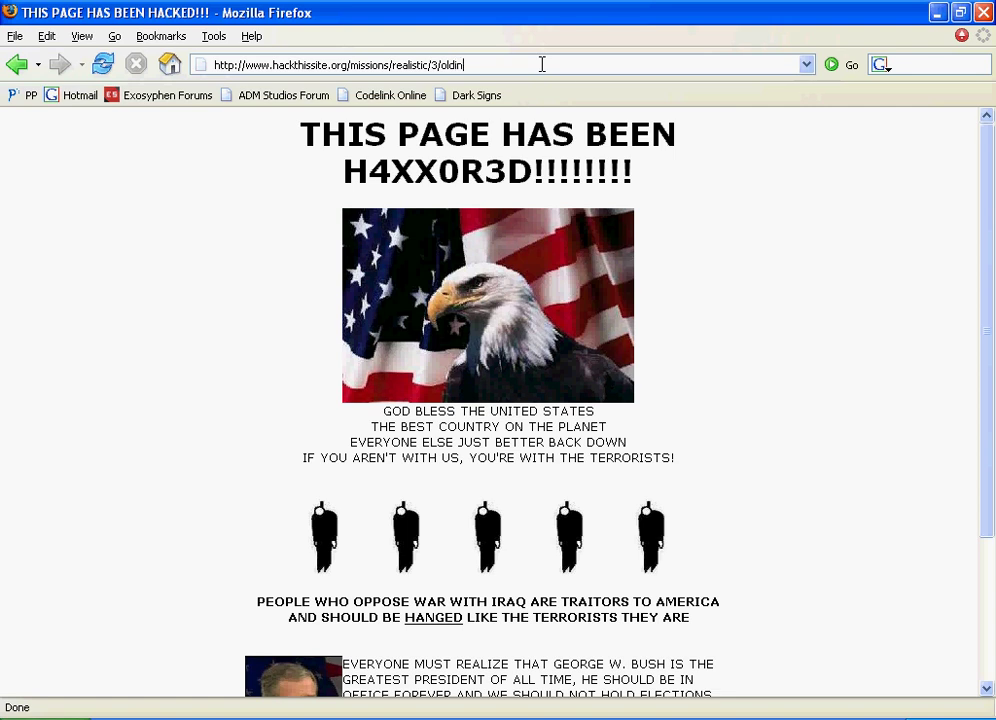
pyautogui.write('dex.html')
pyautogui.press('Return')
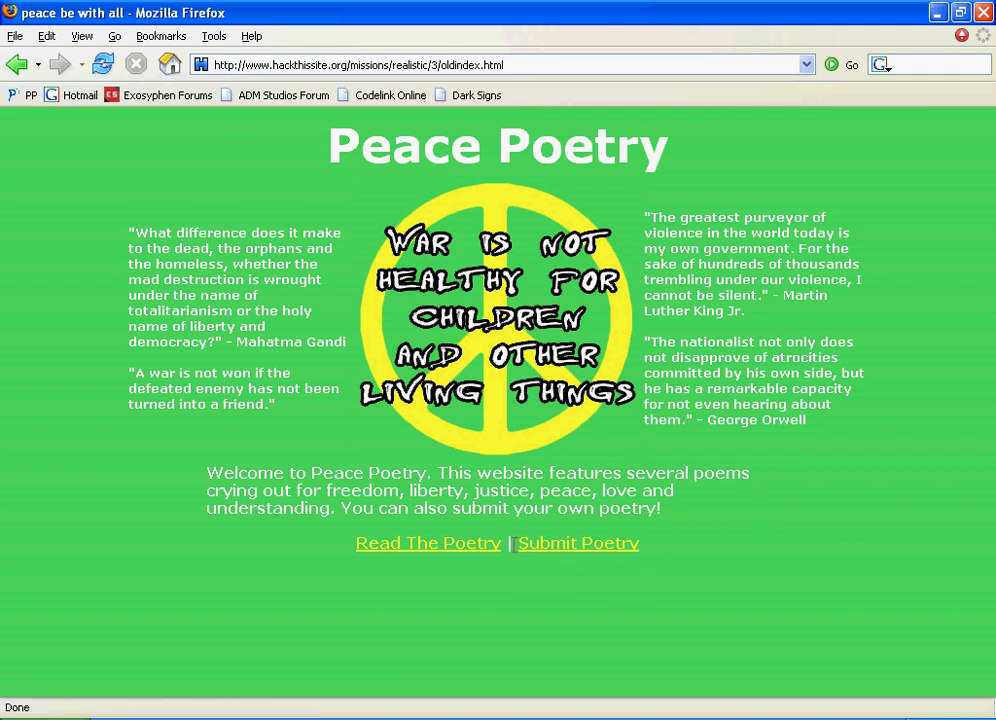
# - Inspect the Submit Poetry form's name and poem fields, and return to the old front page
pyautogui.moveTo(511, 542); pyautogui.dragTo(640, 553)
pyautogui.click(680, 551)
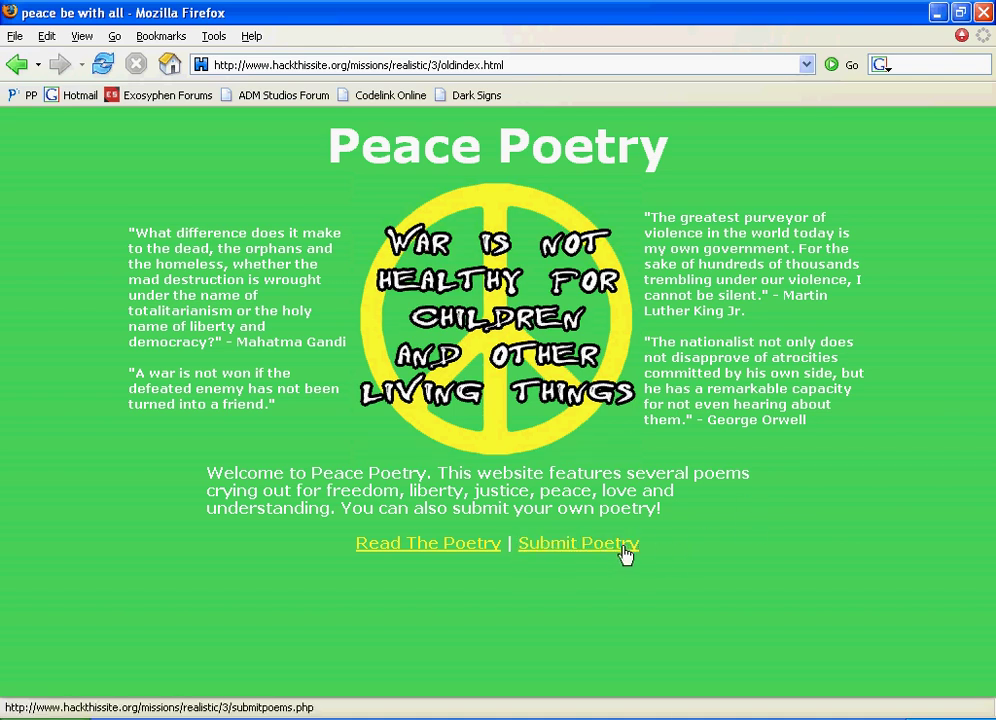
pyautogui.click(624, 549)
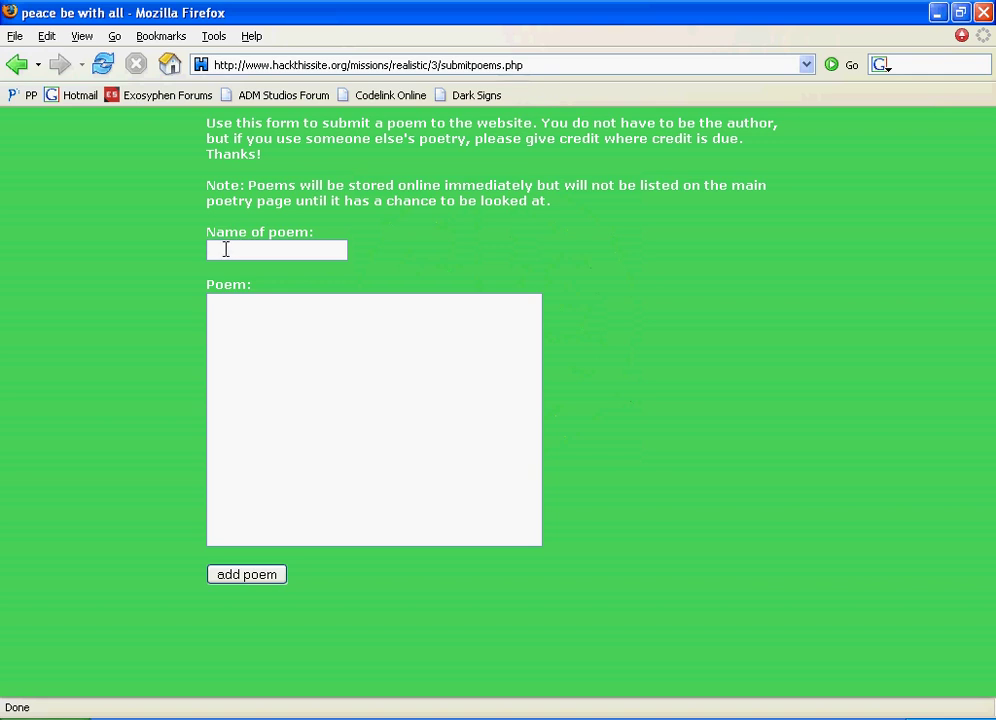
pyautogui.click(300, 341)
pyautogui.click(232, 253)
pyautogui.click(9, 72)
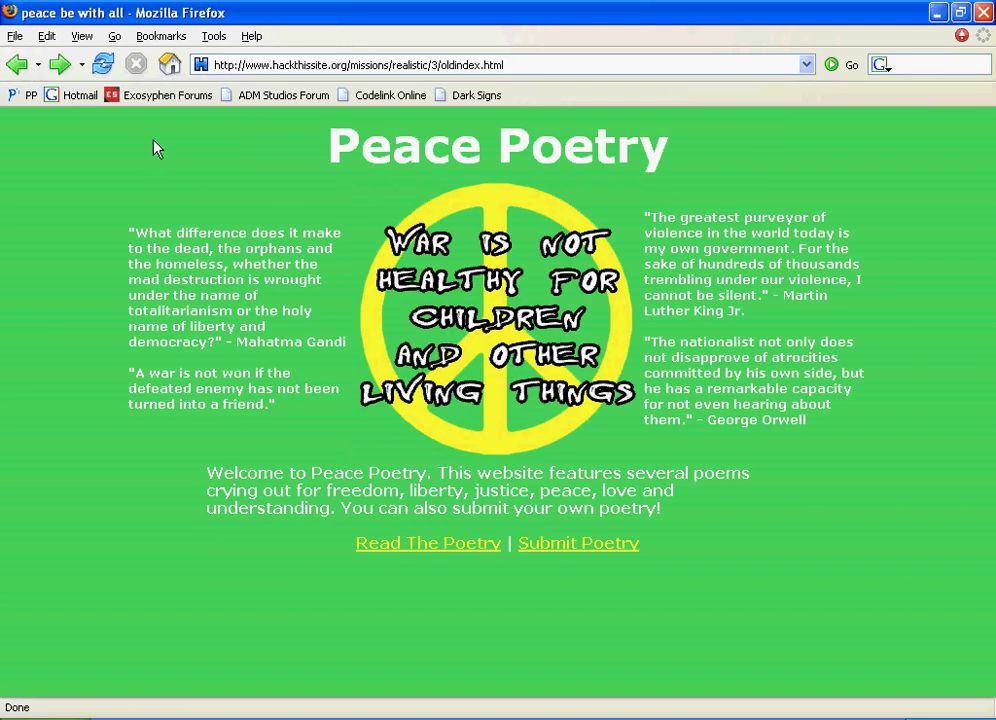
# - Copy the entire HTML source of oldindex.html and close the source window
pyautogui.rightClick(94, 183)
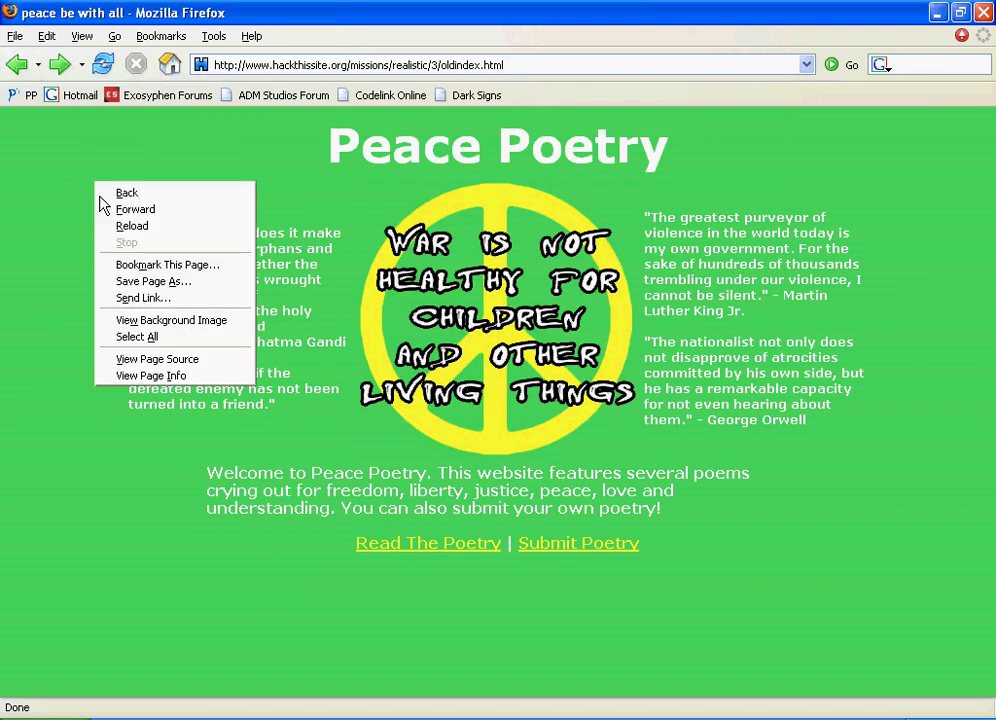
pyautogui.click(162, 362)
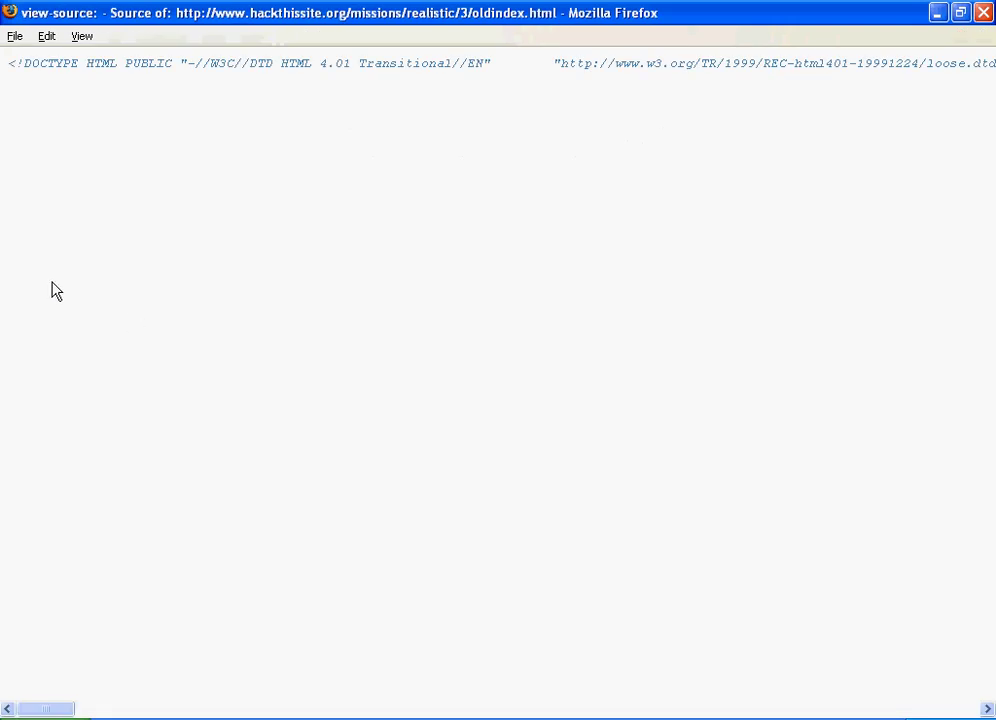
pyautogui.hotkey('ctrl', 'a')
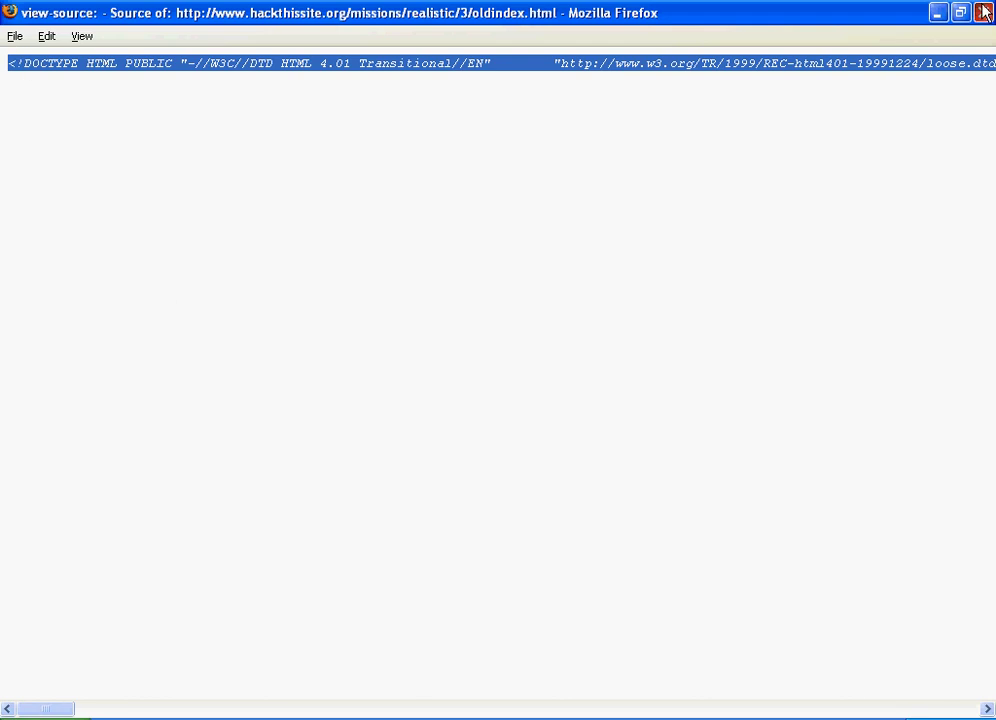
pyautogui.hotkey('ctrl', 'w')
# - Open the Submit Poetry form, paste the copied oldindex.html source as the poem, and submit it
pyautogui.click(608, 546)
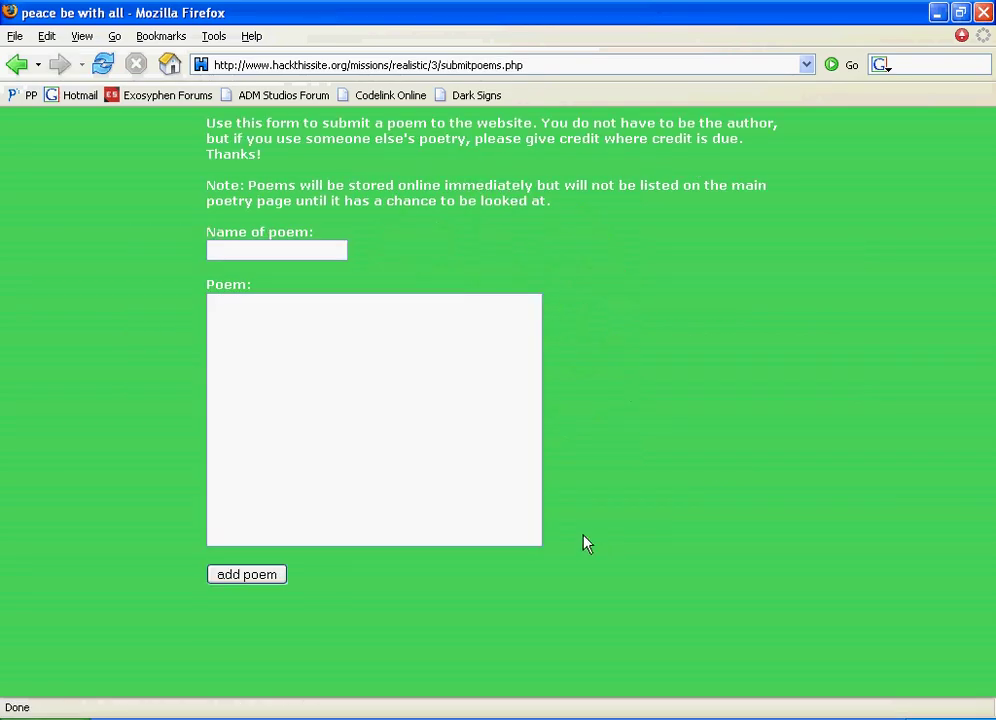
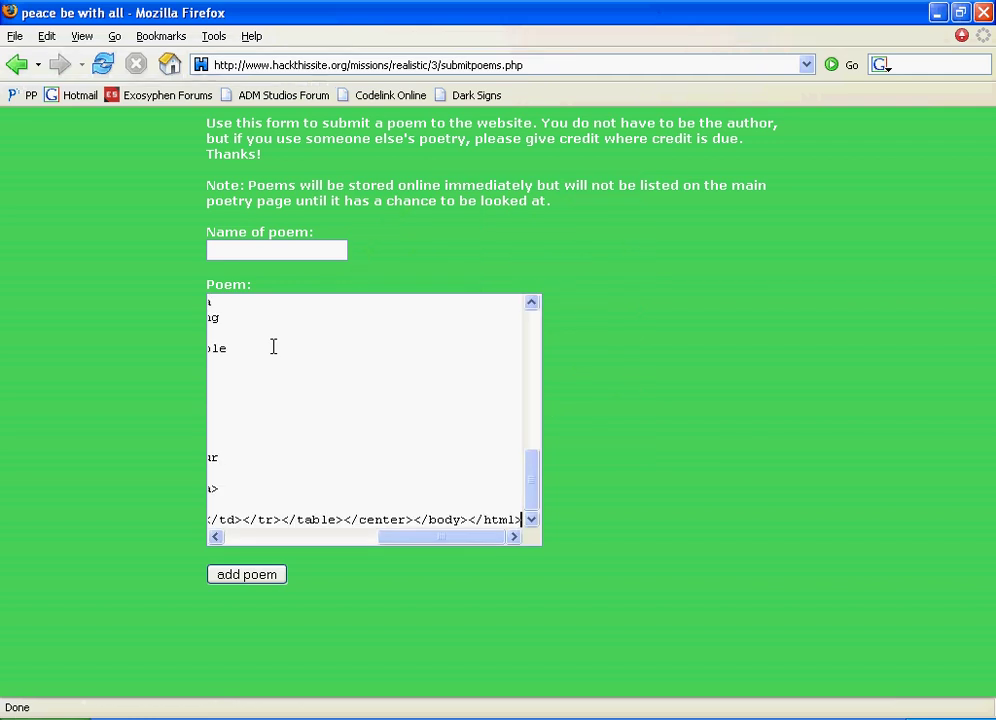
pyautogui.moveTo(413, 538); pyautogui.dragTo(246, 538)
pyautogui.click(248, 251)
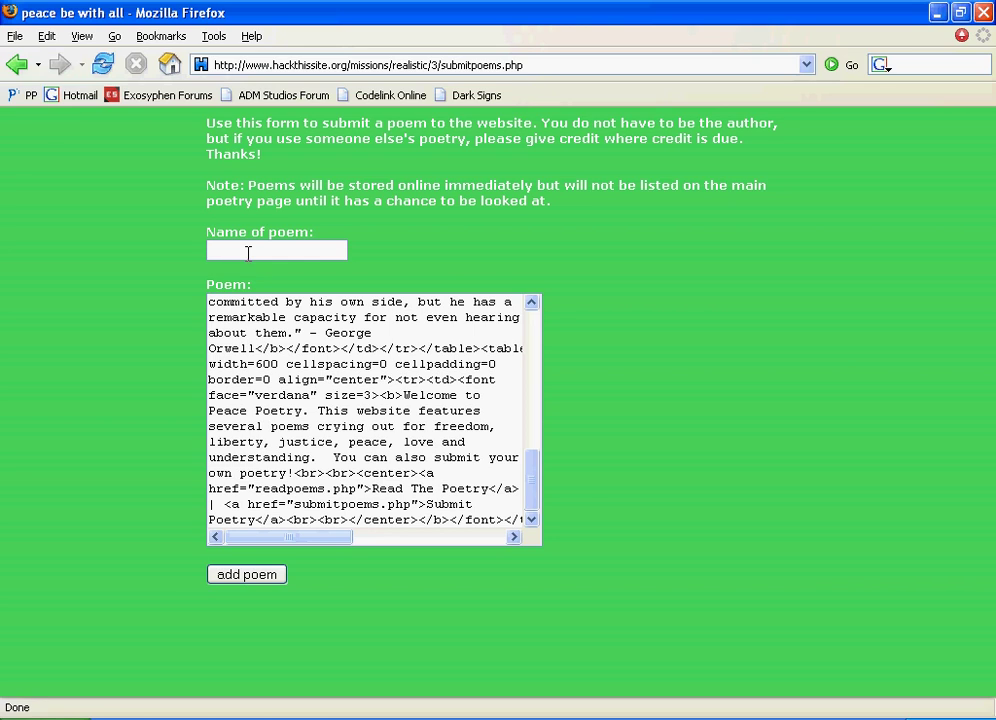
pyautogui.click(248, 253)
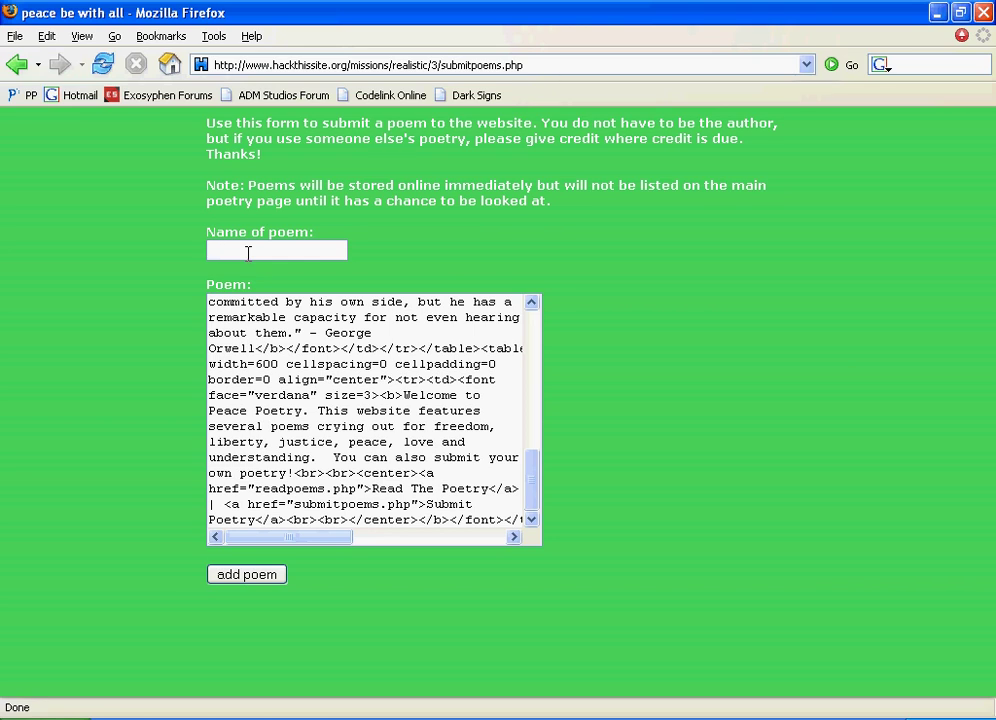
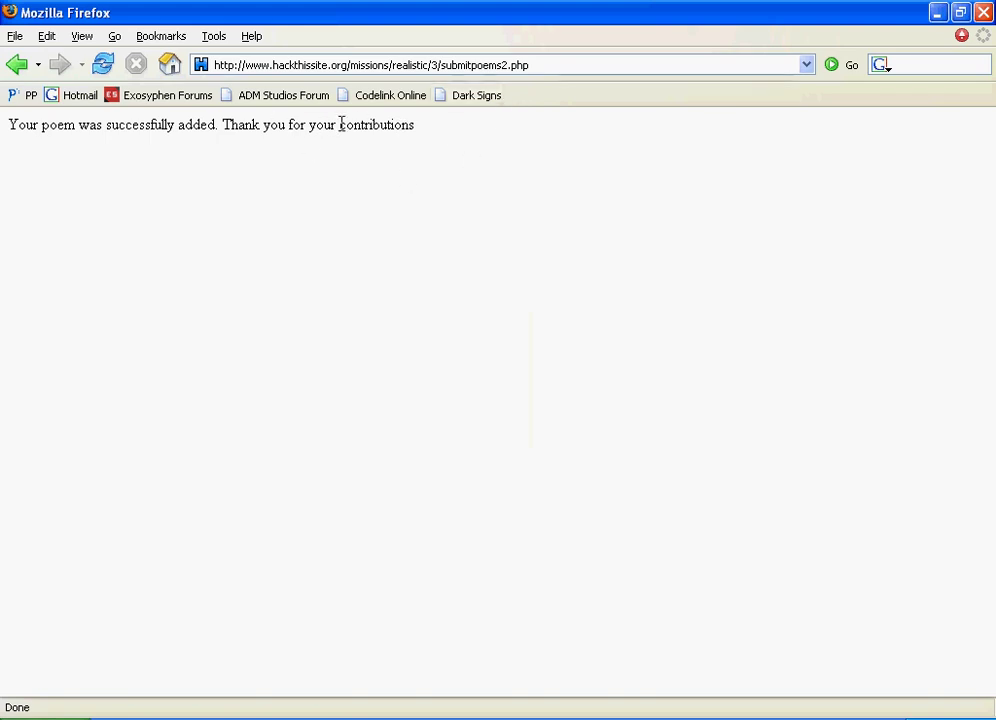
# - Return to the poem submission form, fill the poem with the old page's source again, and select the poem name for entry
pyautogui.click(17, 72)
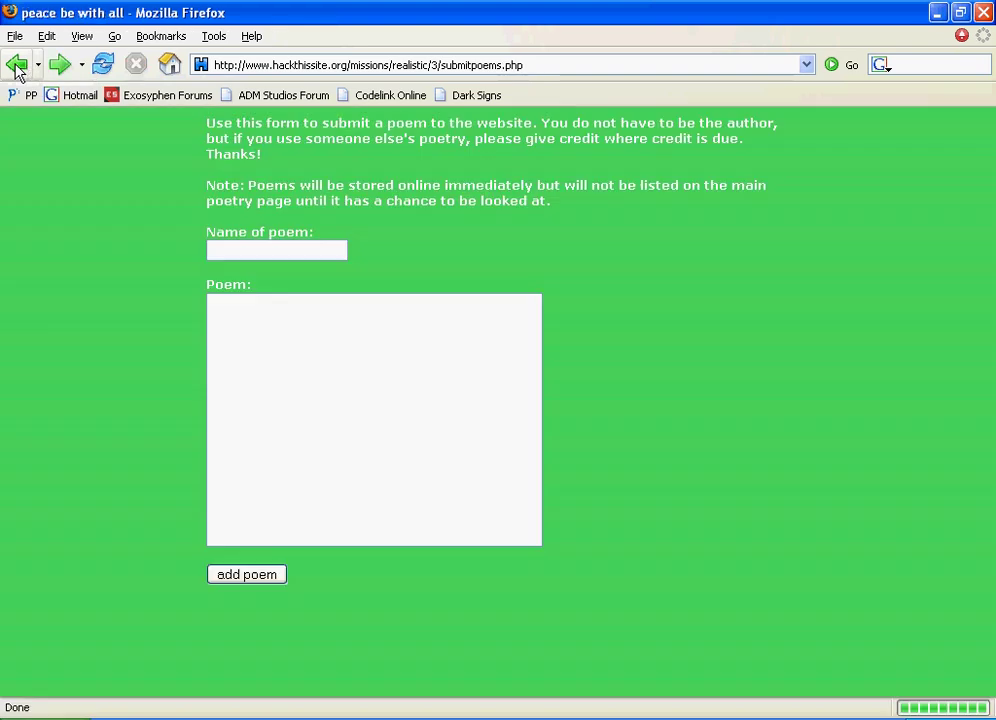
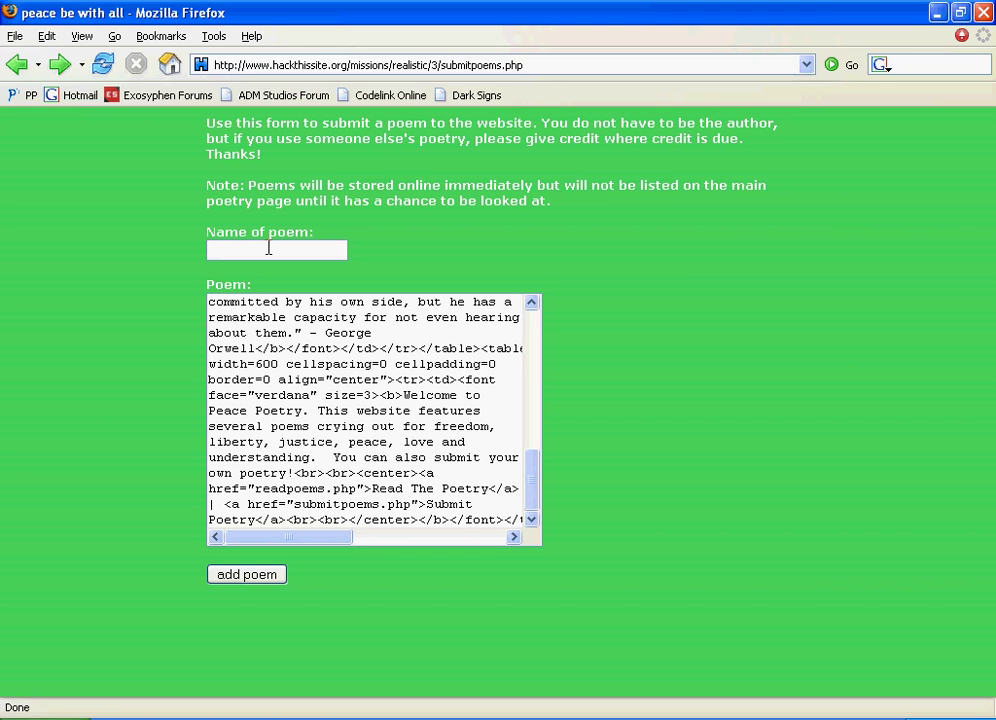
pyautogui.click(268, 248)
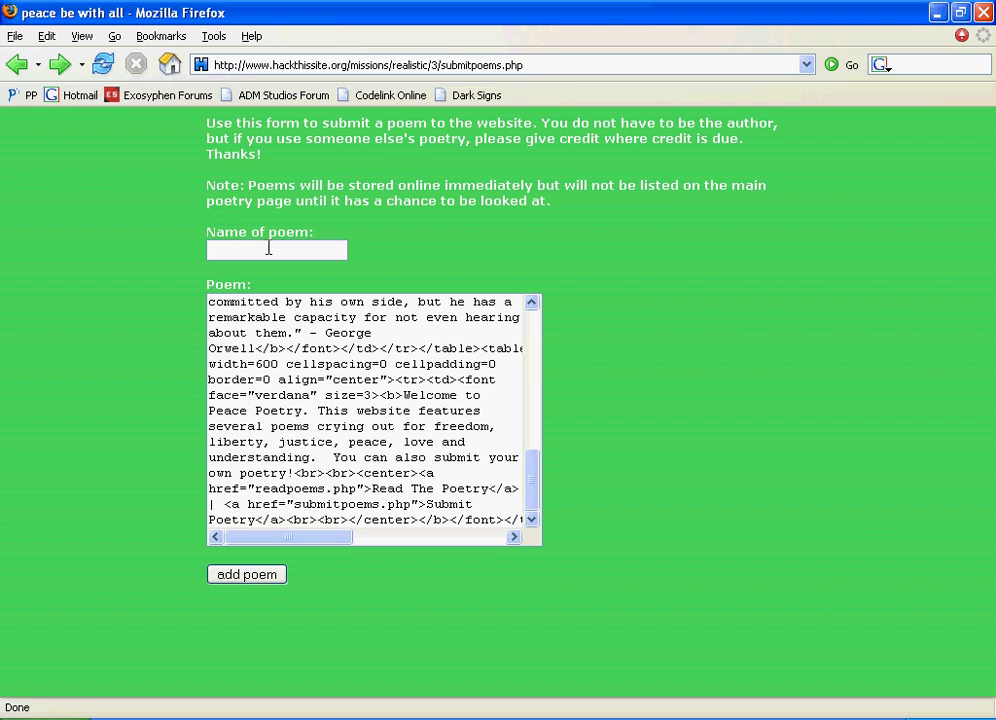